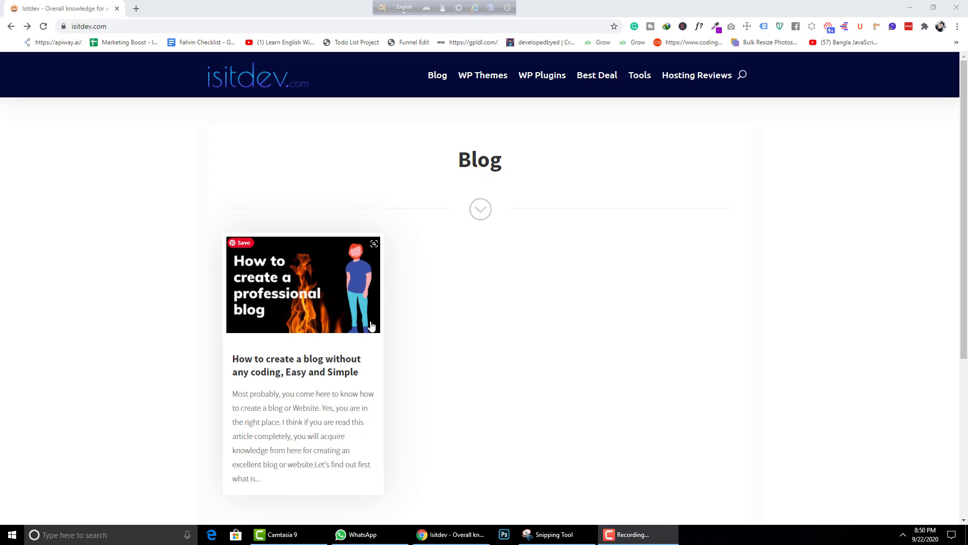
{"action": "scroll", "coordinate": [438, 303], "scroll_direction": "down", "scroll_amount": 2}
{"action": "scroll", "coordinate": [502, 379], "scroll_direction": "down", "scroll_amount": 2}
{"action": "scroll", "coordinate": [426, 384], "scroll_direction": "up", "scroll_amount": 1}
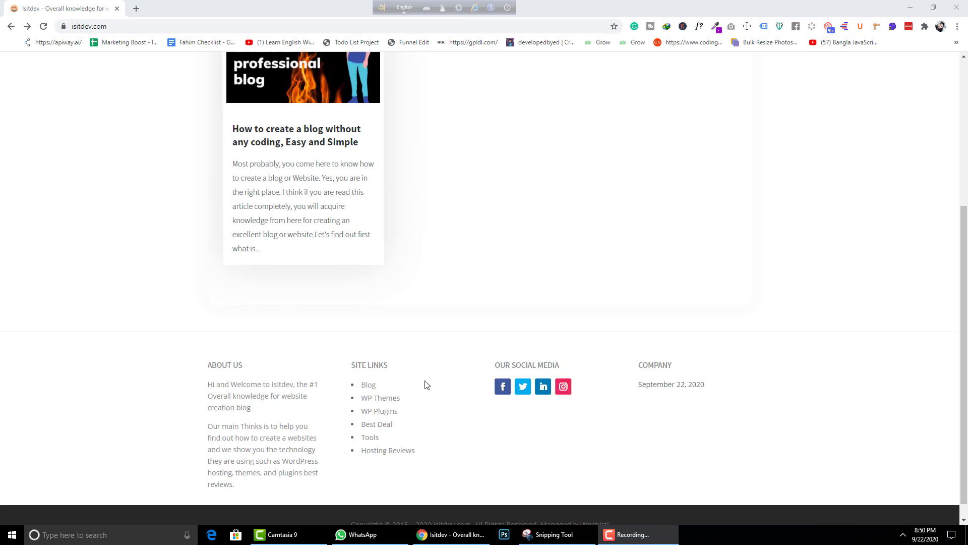
{"action": "scroll", "coordinate": [63, 247], "scroll_direction": "up", "scroll_amount": 3}
{"action": "scroll", "coordinate": [596, 281], "scroll_direction": "down", "scroll_amount": 3}
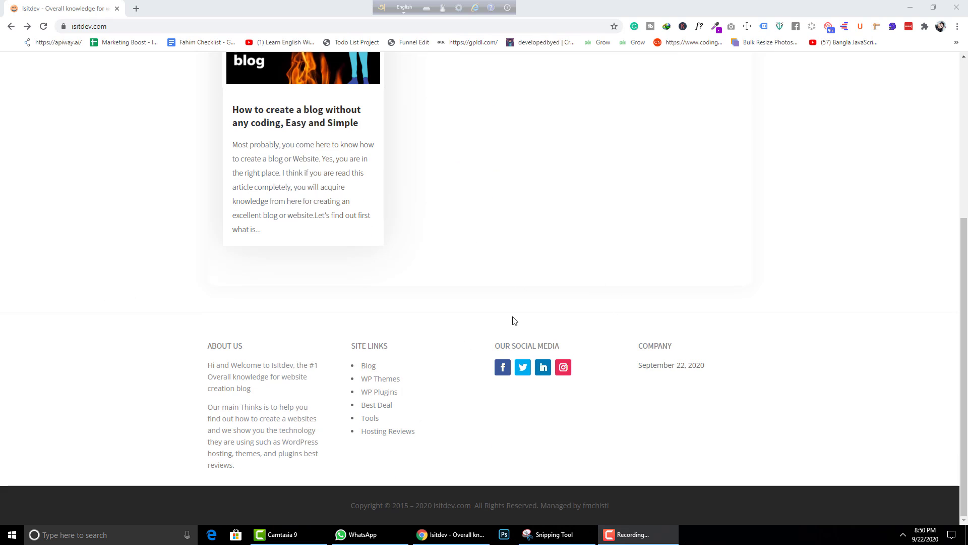
{"action": "scroll", "coordinate": [512, 320], "scroll_direction": "up", "scroll_amount": 3}
{"action": "scroll", "coordinate": [434, 277], "scroll_direction": "down", "scroll_amount": 2}
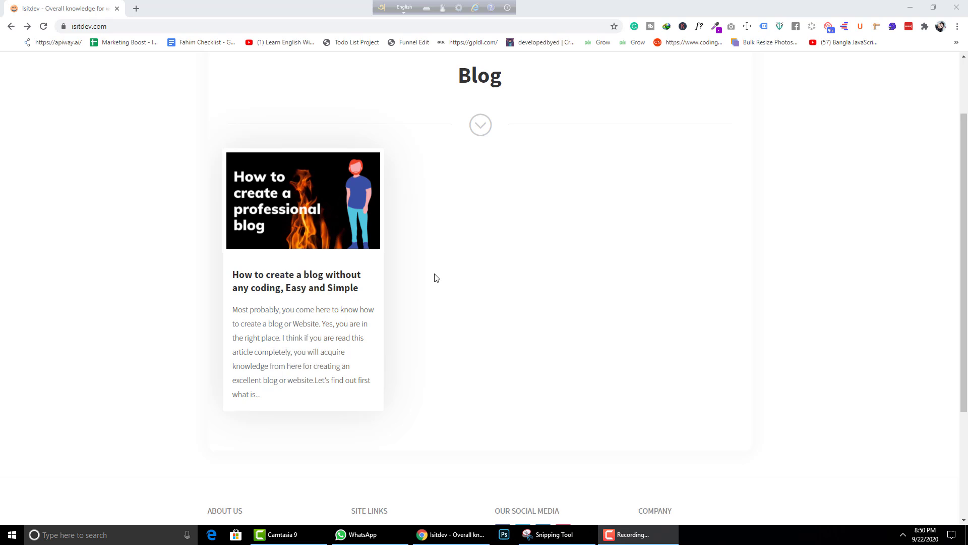
{"action": "scroll", "coordinate": [495, 288], "scroll_direction": "up", "scroll_amount": 2}
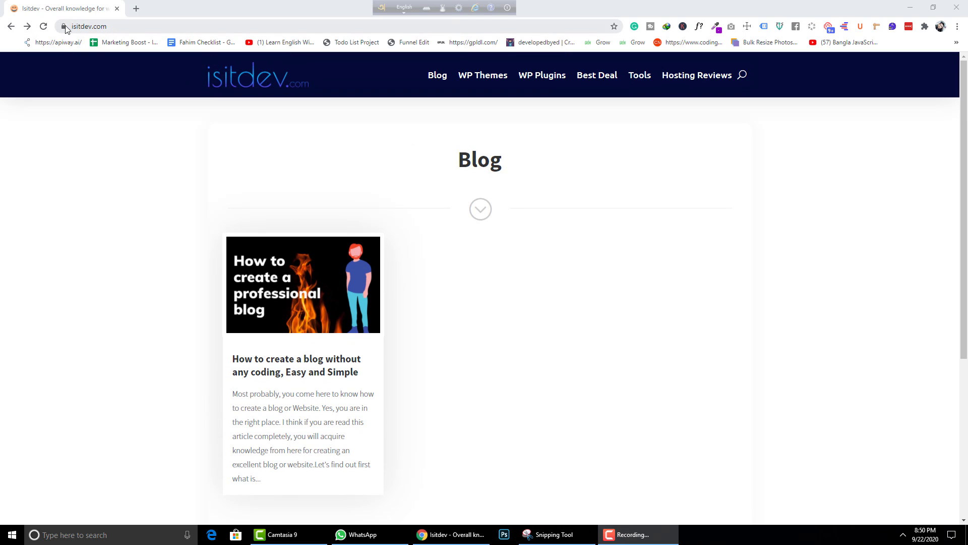
Load isitdev.com/wp-admin to reach the login page with credentials prefilled
{"action": "left_click", "coordinate": [140, 26]}
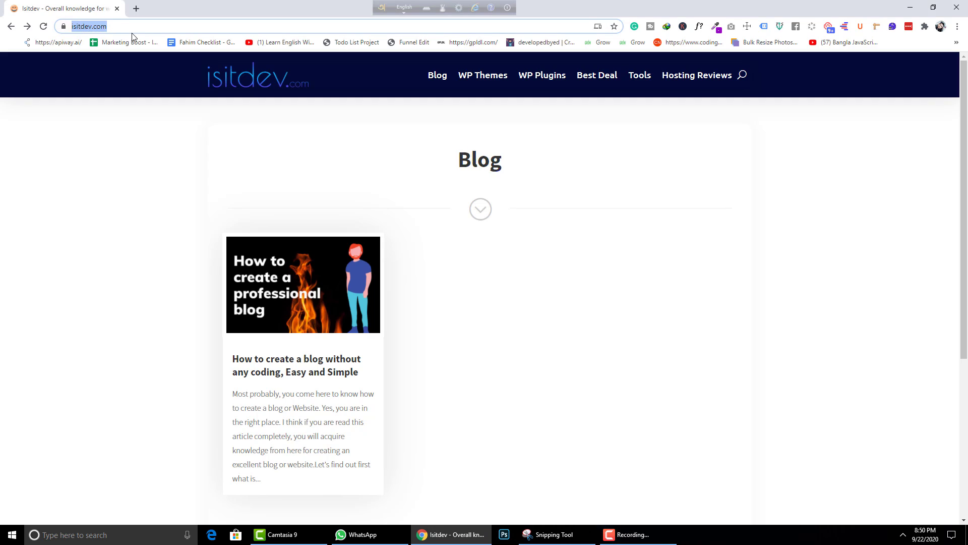
{"action": "left_click", "coordinate": [137, 27]}
{"action": "type", "text": "//"}
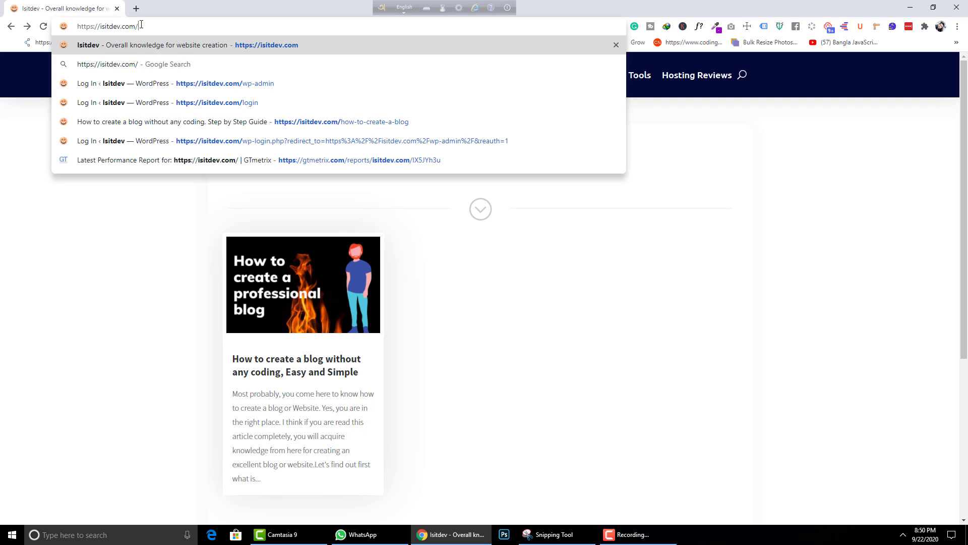
{"action": "type", "text": "wp"}
{"action": "key", "text": "Return"}
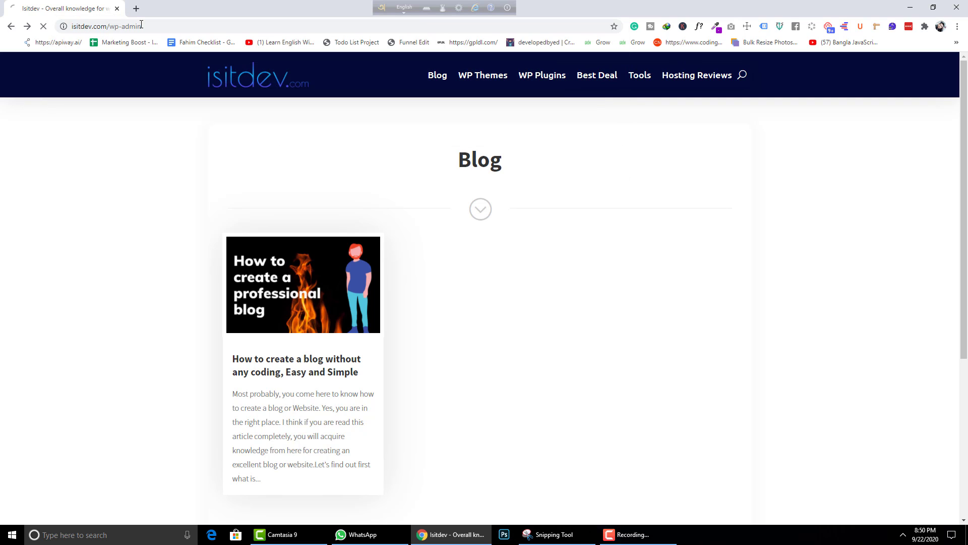
{"action": "left_click_drag", "start_coordinate": [141, 26], "coordinate": [109, 28]}
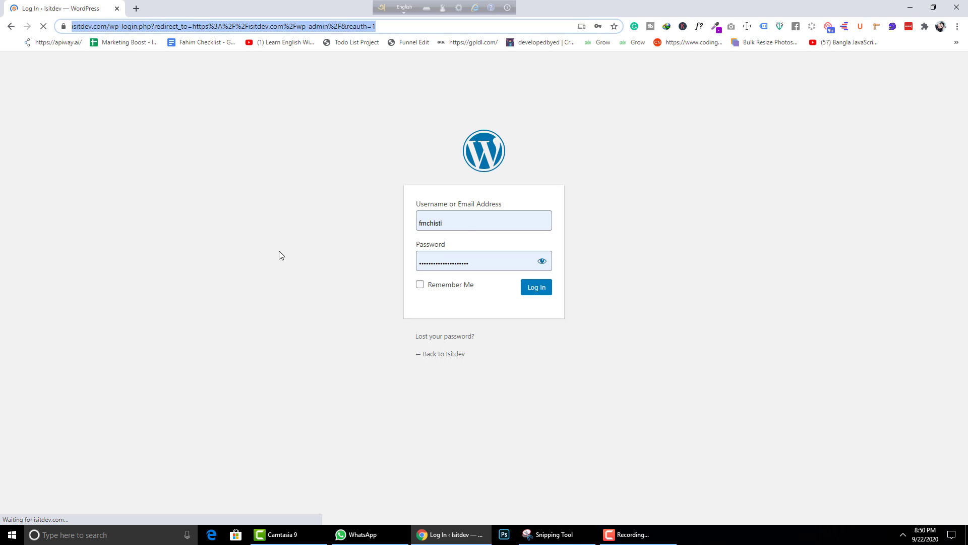
{"action": "left_click", "coordinate": [330, 128]}
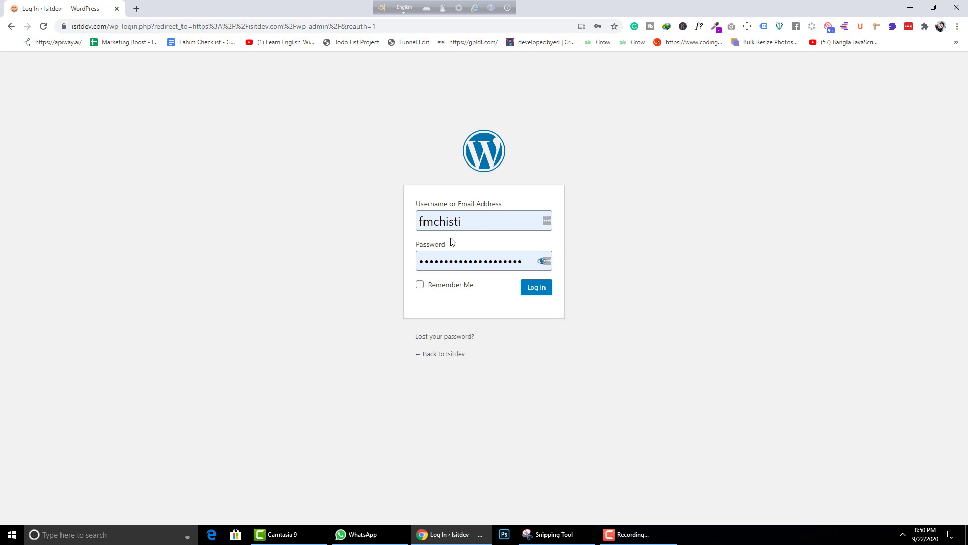
Return to the isitdev.com blog and load its /login address
{"action": "left_click", "coordinate": [11, 25]}
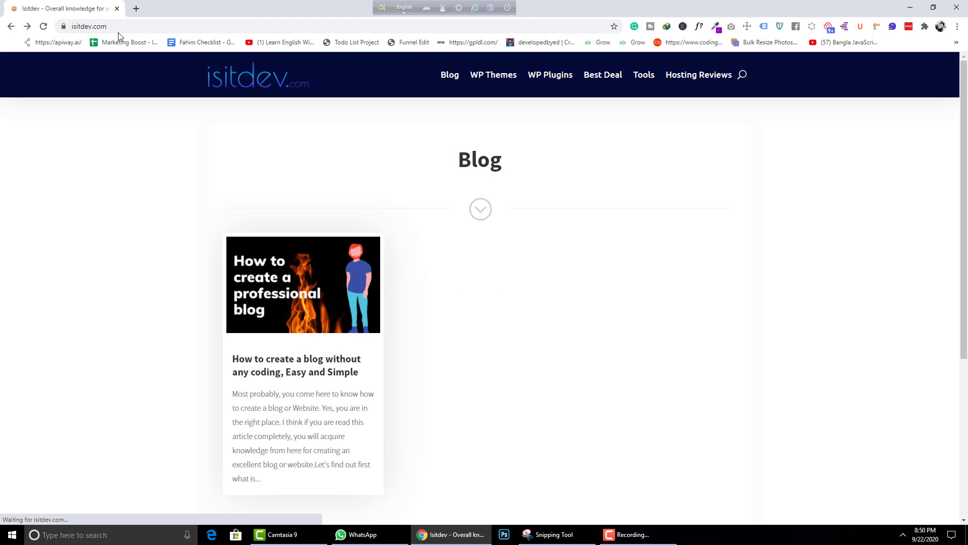
{"action": "left_click", "coordinate": [138, 27]}
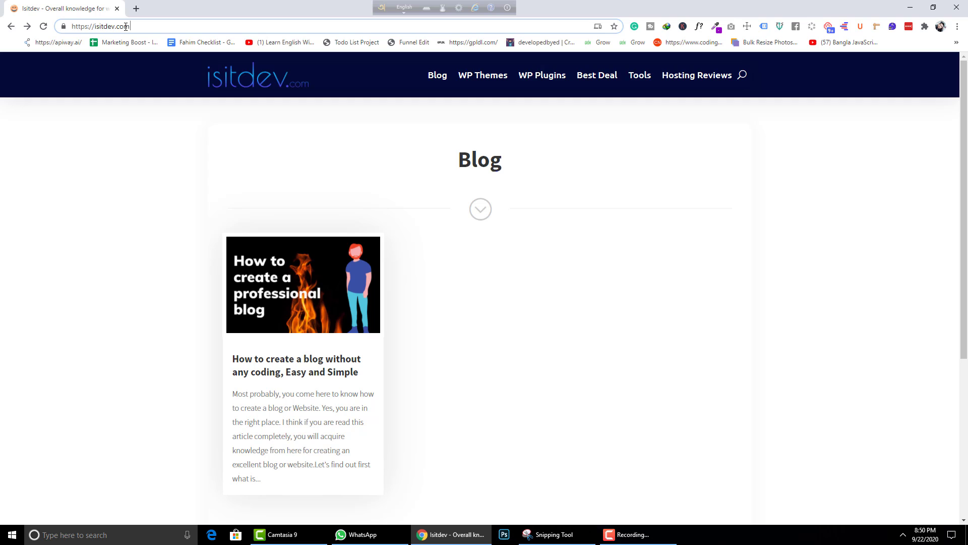
{"action": "type", "text": "/log"}
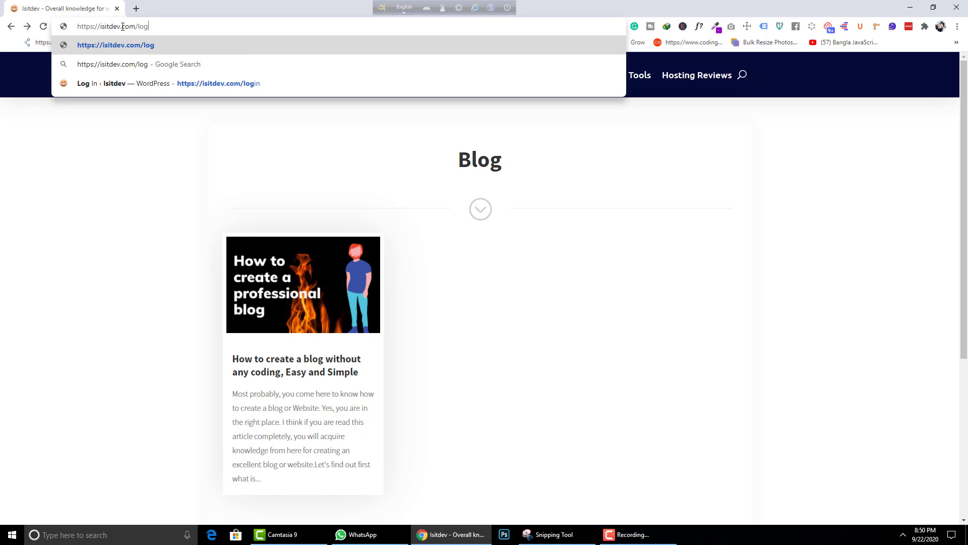
{"action": "type", "text": "in"}
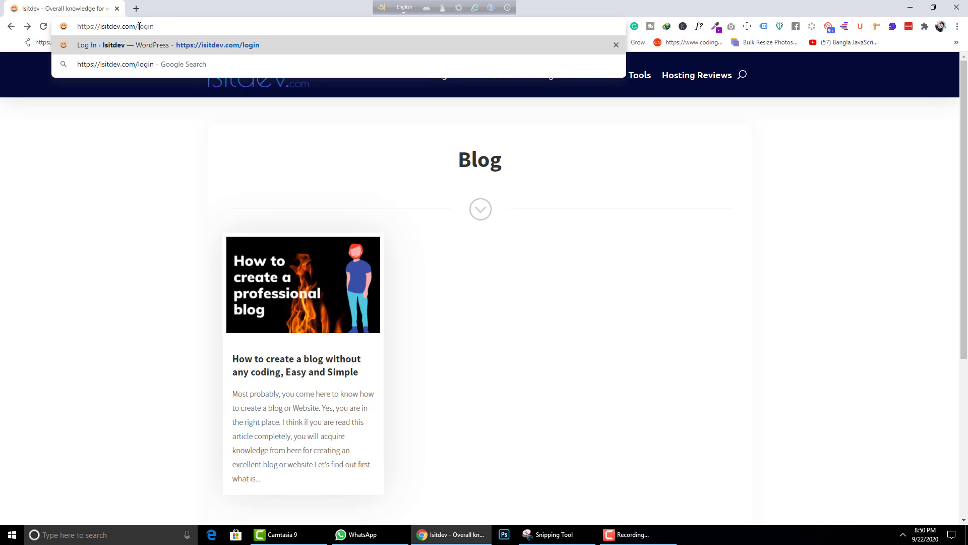
{"action": "double_click", "coordinate": [145, 26]}
{"action": "left_click", "coordinate": [155, 26]}
{"action": "key", "text": "Return"}
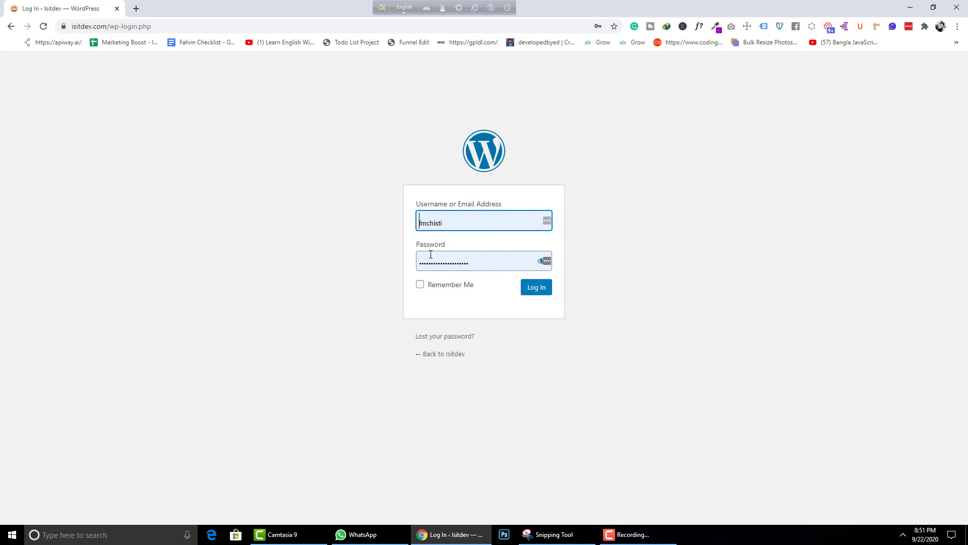
Follow the 'Lost your password?' link below the login form
{"action": "left_click", "coordinate": [364, 231]}
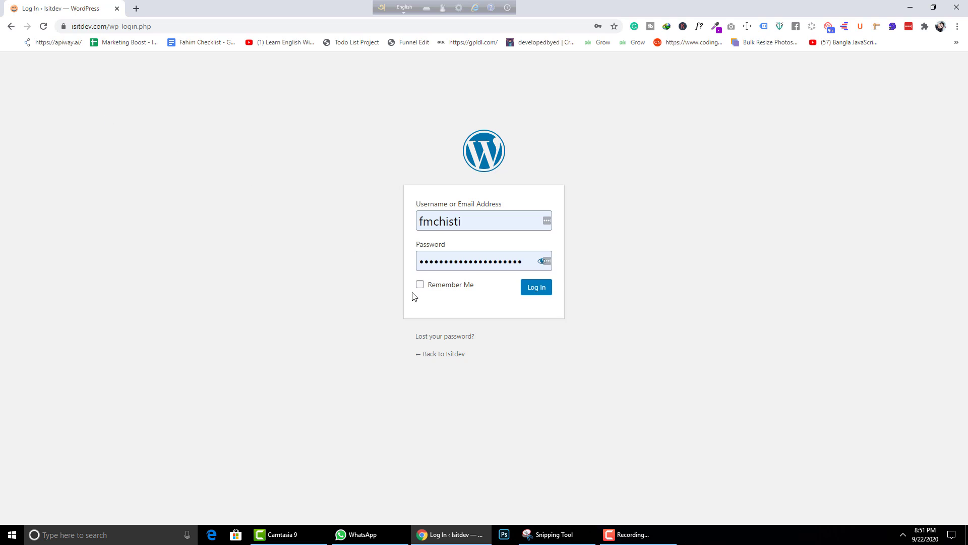
{"action": "left_click", "coordinate": [453, 337]}
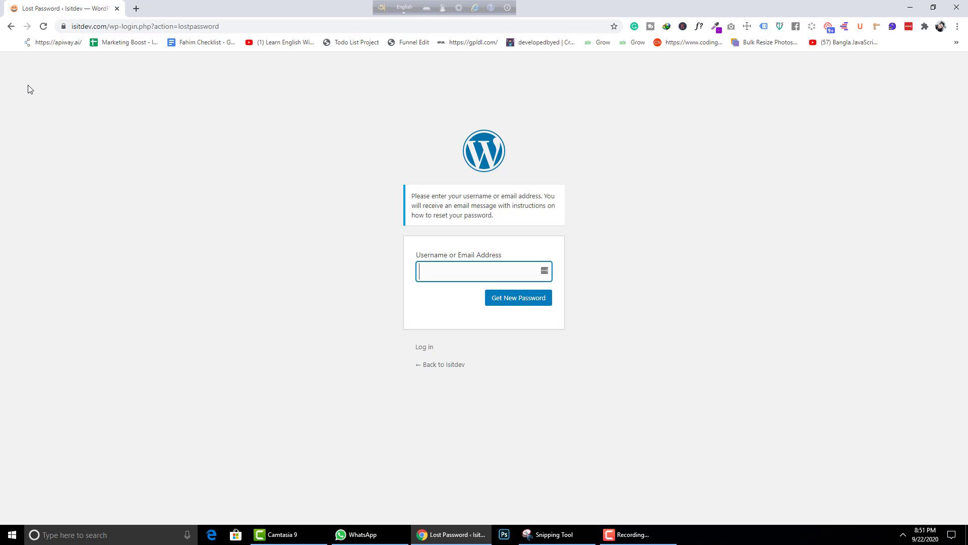
Go back and swap wp-login.php for wp-admin in the address to reload login
{"action": "left_click", "coordinate": [11, 26]}
{"action": "left_click_drag", "start_coordinate": [153, 26], "coordinate": [110, 27]}
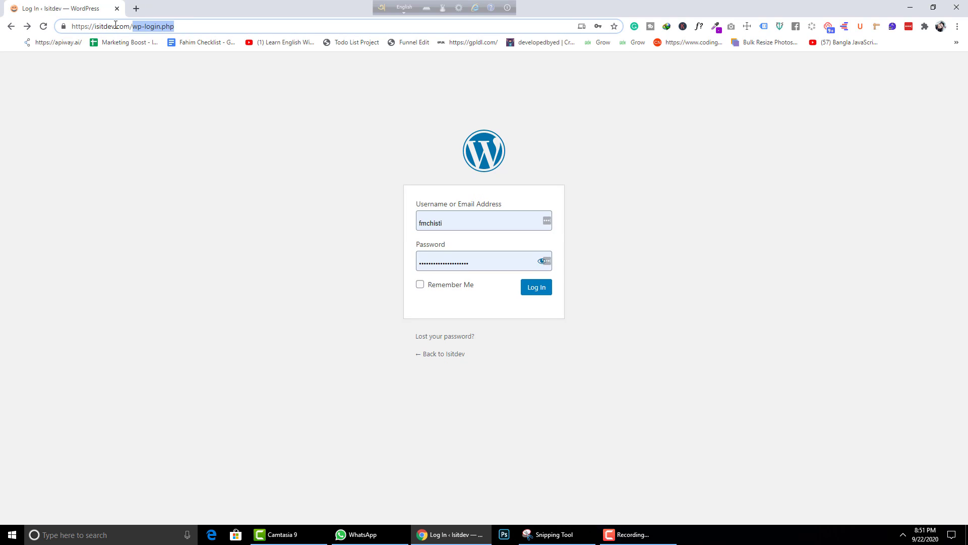
{"action": "key", "text": "BackSpace"}
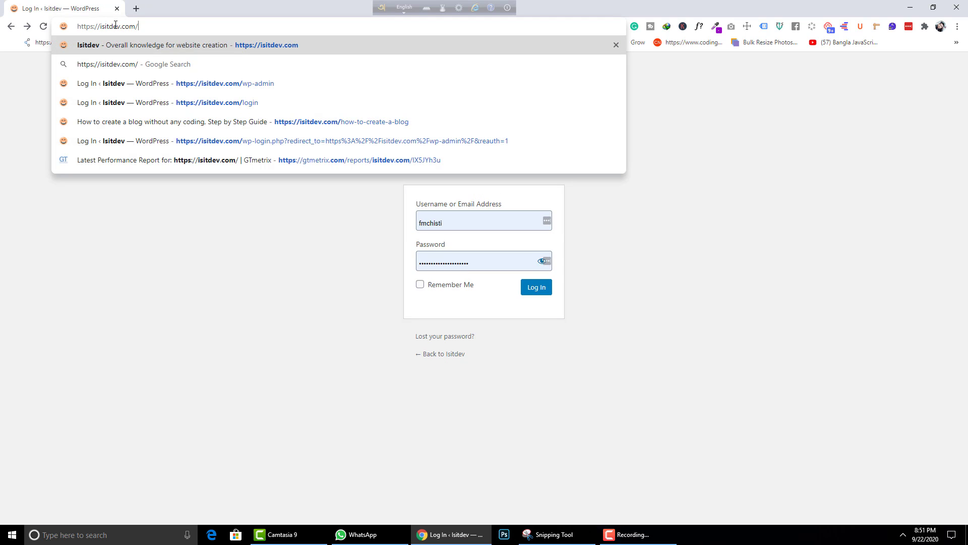
{"action": "type", "text": "wp"}
{"action": "key", "text": "Return"}
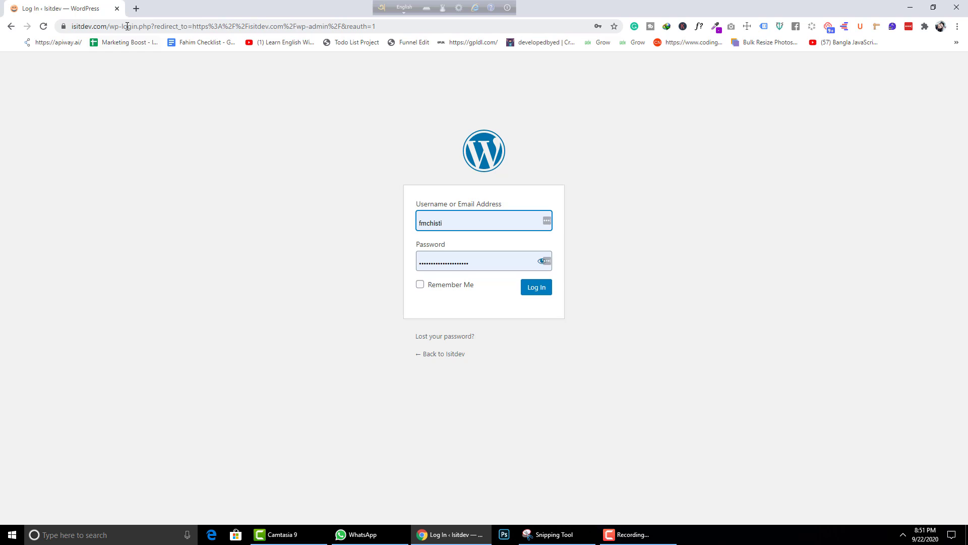
{"action": "left_click_drag", "start_coordinate": [112, 28], "coordinate": [530, 30]}
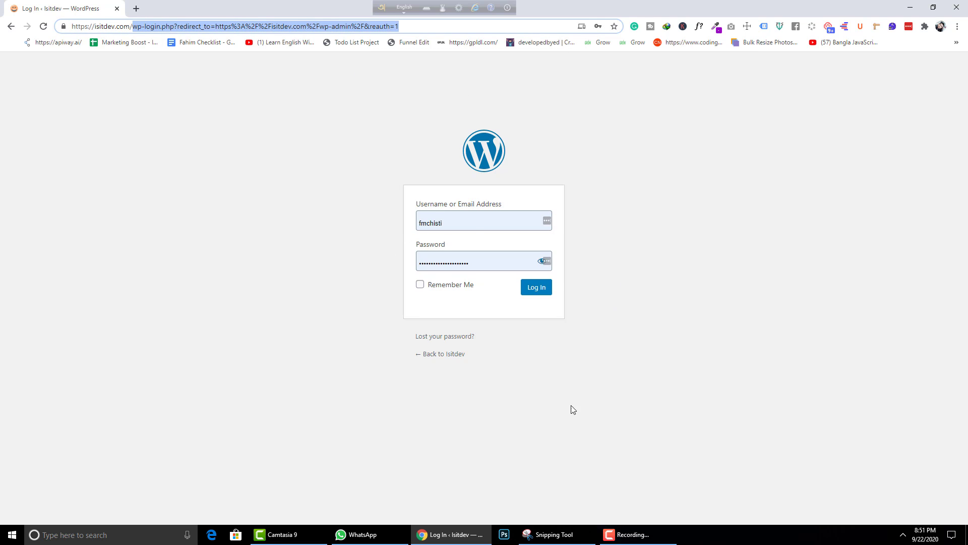
{"action": "left_click", "coordinate": [295, 223]}
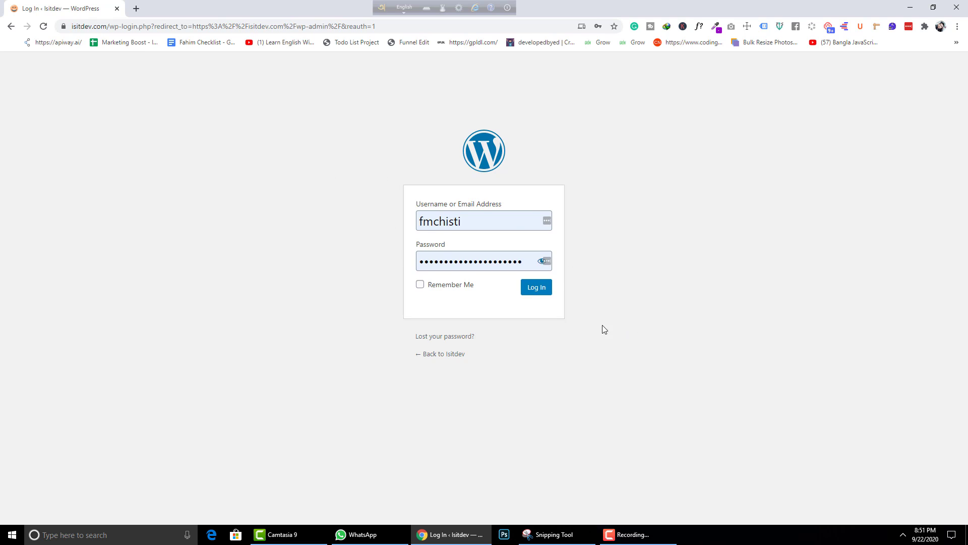
Log in with the saved credentials and dismiss the 'Add to LastPass?' popup
{"action": "left_click", "coordinate": [542, 293]}
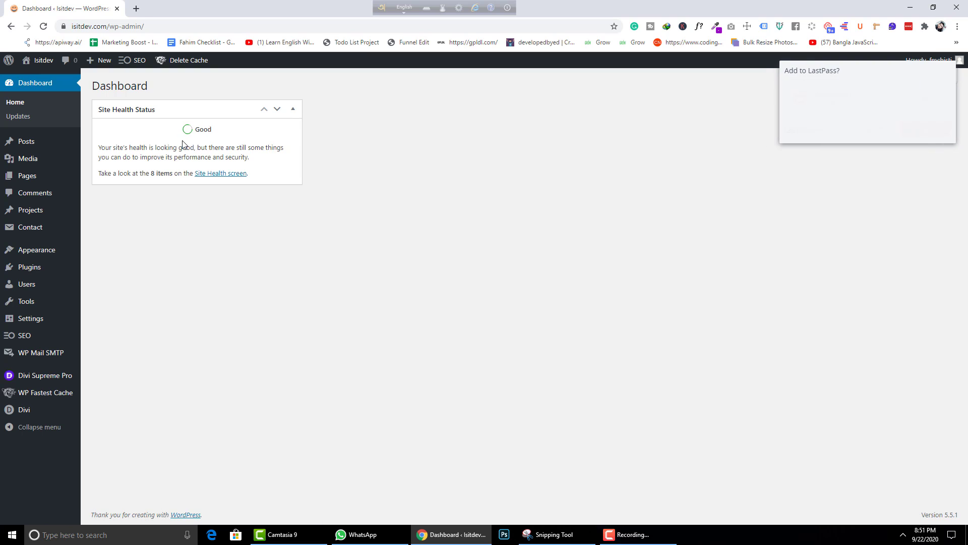
{"action": "left_click", "coordinate": [882, 130]}
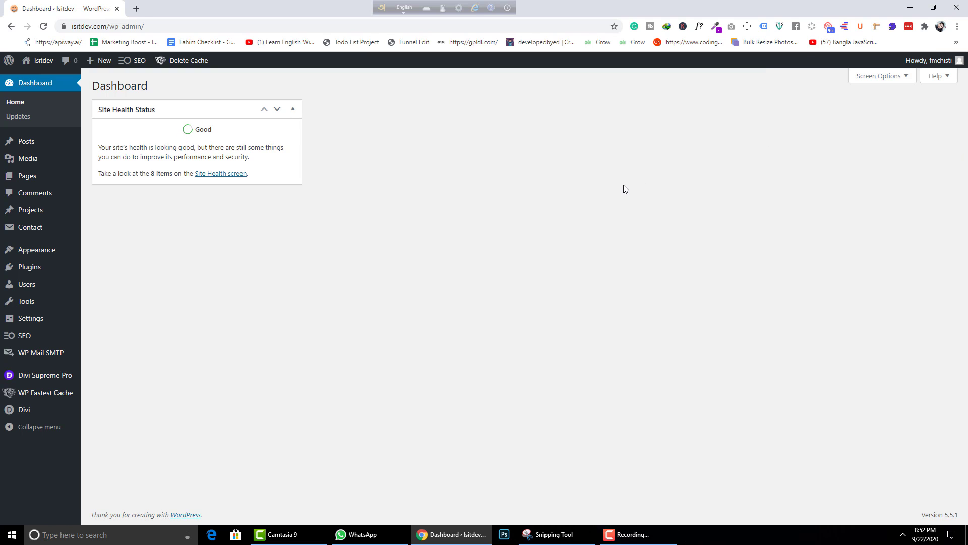